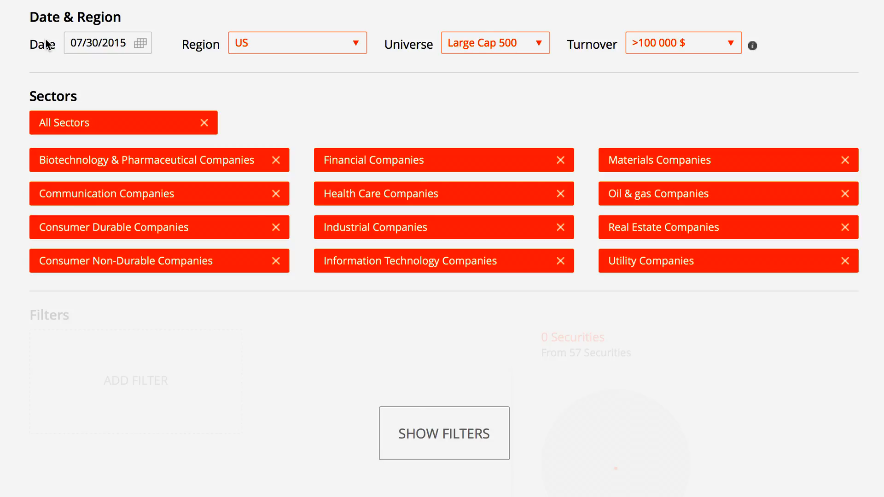
- Set the screening date to 01/01/2015 and the turnover to >0 $
left_click(83, 42)
key("BackSpace")
type("1")
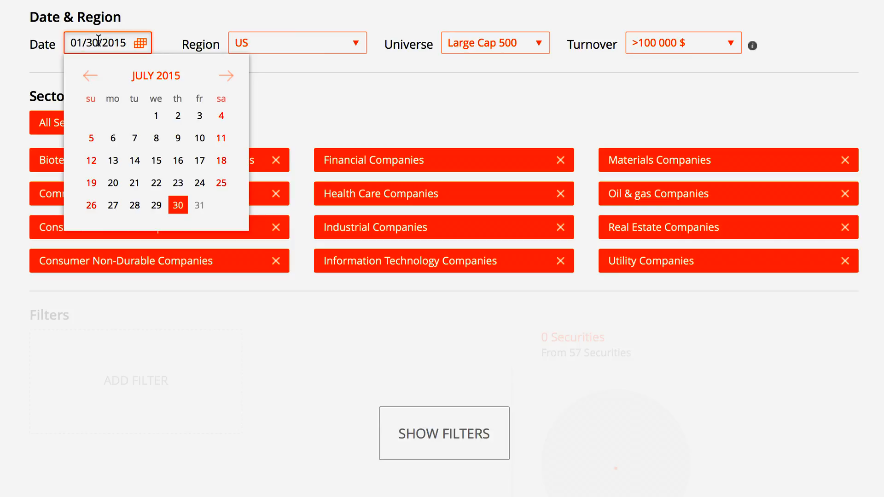
key("BackSpace")
key("BackSpace")
type("01")
left_click(176, 52)
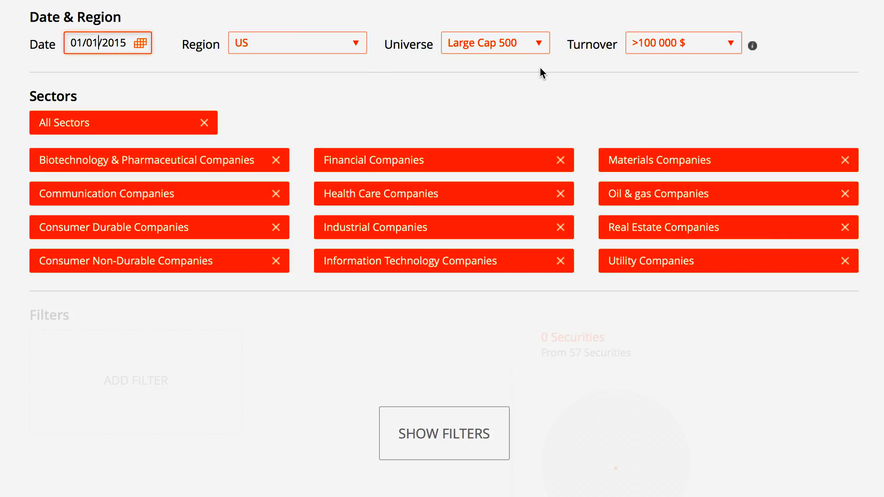
left_click(723, 51)
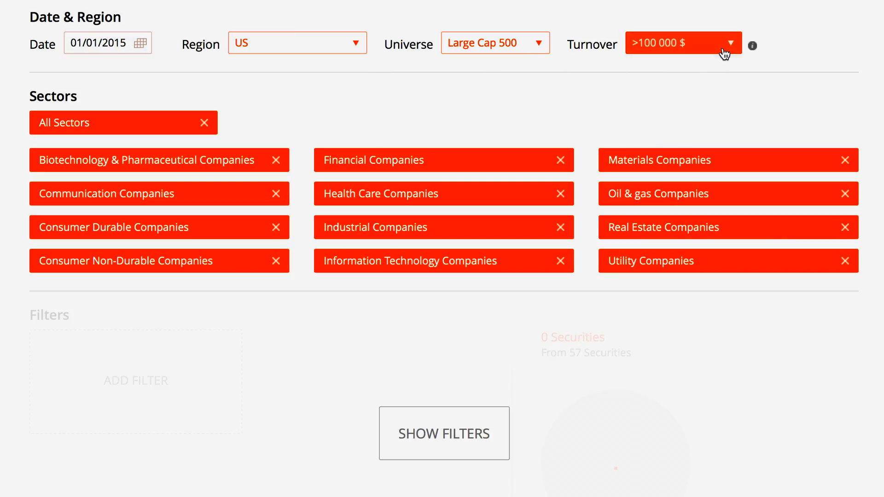
left_click(716, 65)
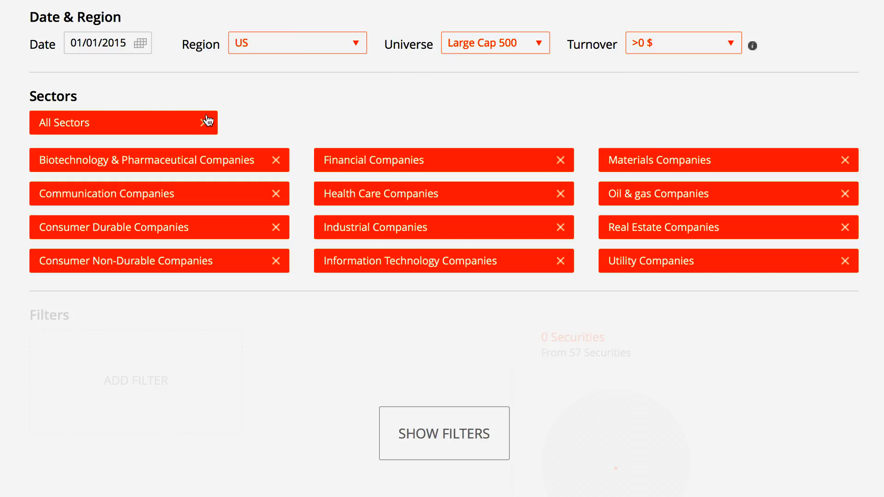
- Clear all sectors, select only Industrial Companies, and show the filters
left_click(177, 123)
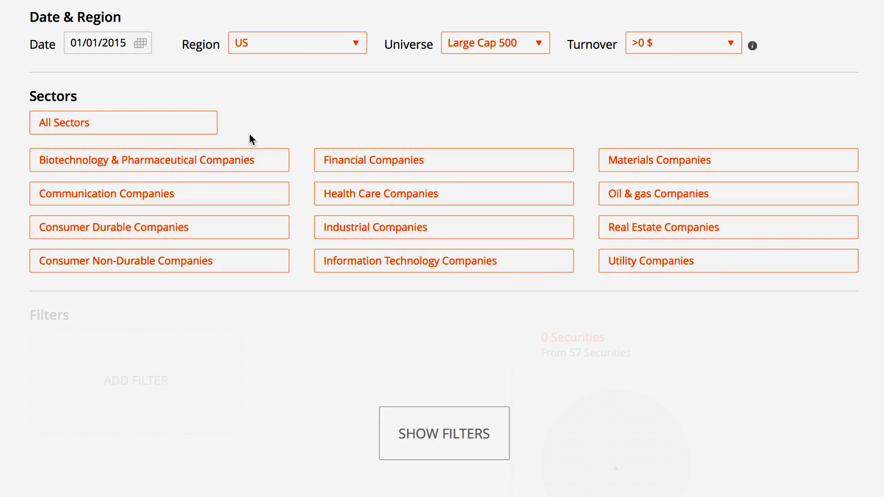
left_click(340, 237)
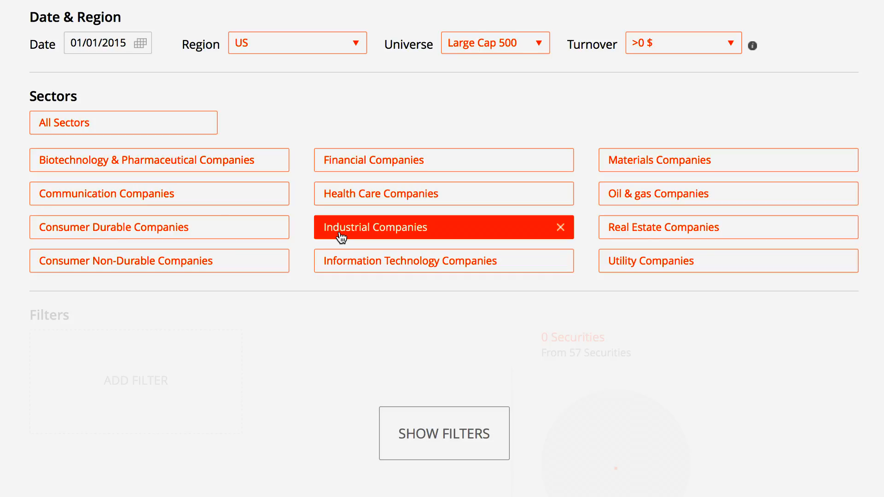
left_click(399, 423)
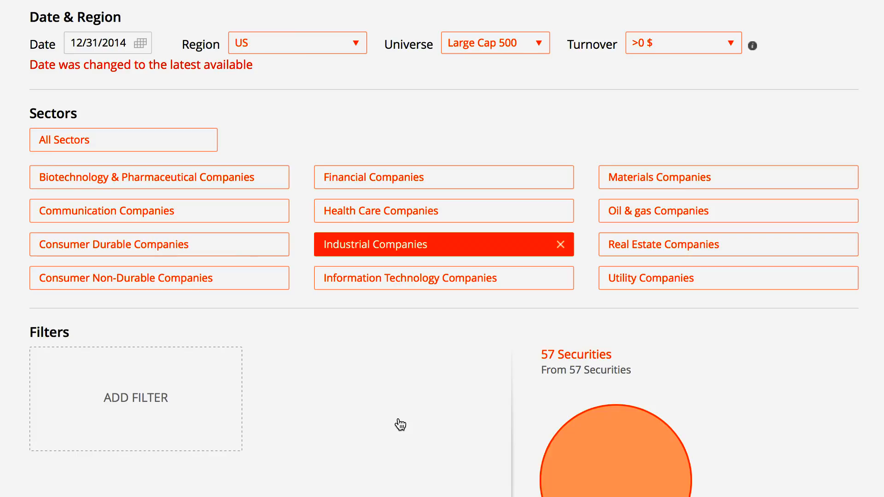
- Add a filter and search its indicators for P/E
left_click(220, 364)
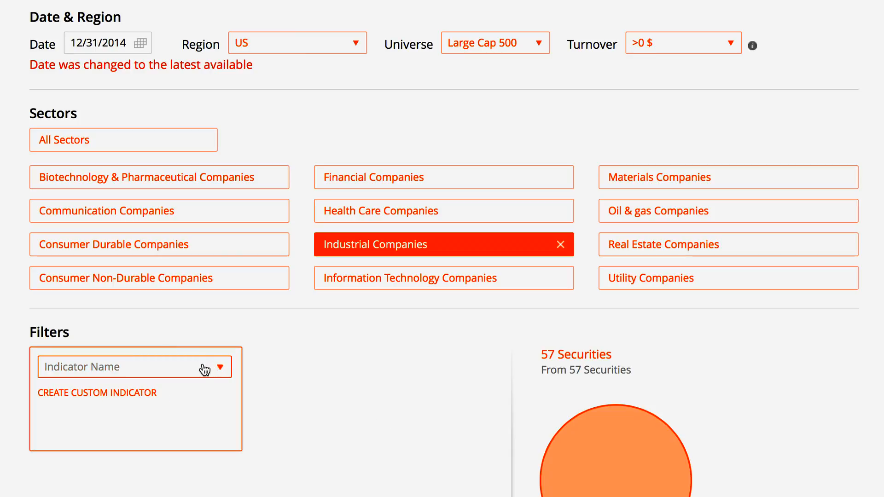
left_click(204, 370)
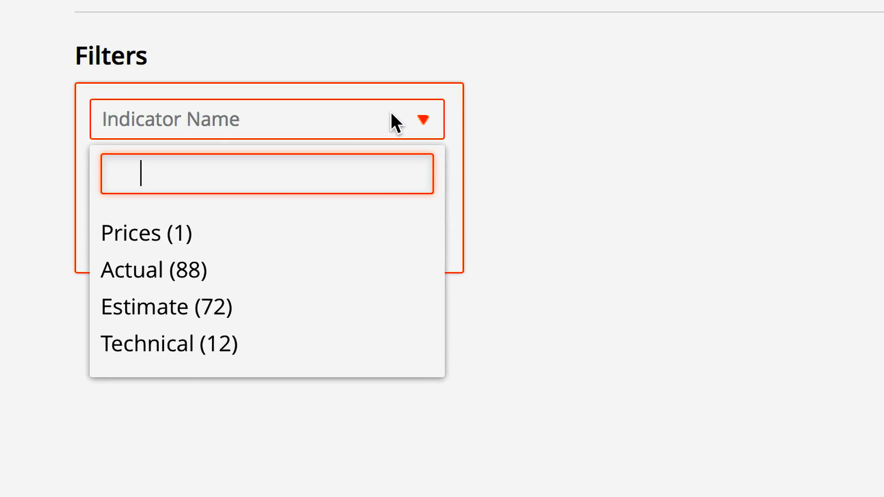
type("P")
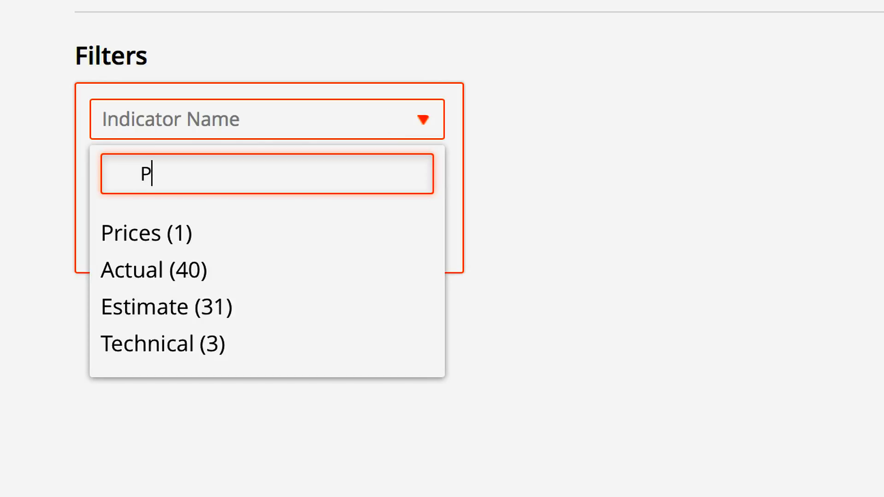
type("/E")
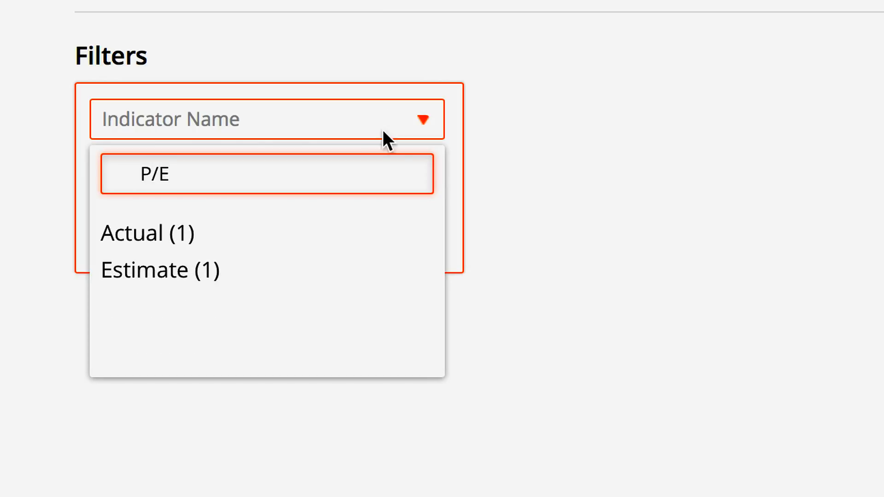
- Look through the Actual and Estimate matches and open more information on the actual P/E indicator
left_click(241, 238)
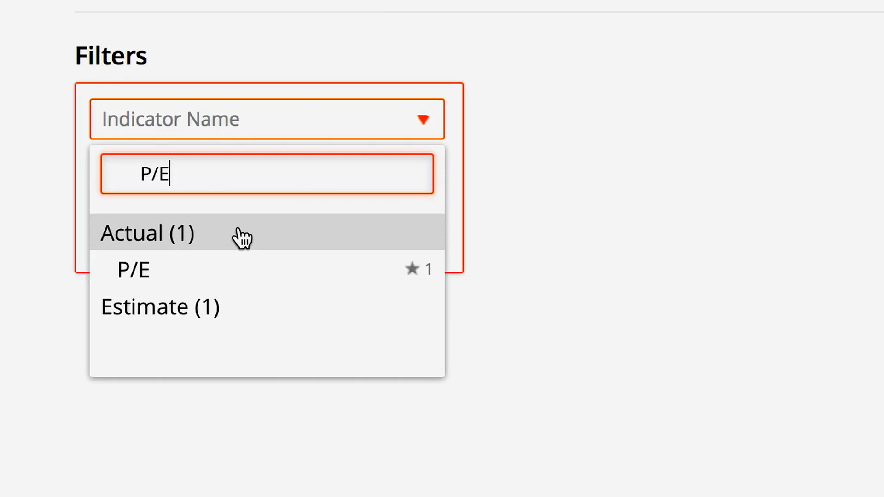
left_click(241, 238)
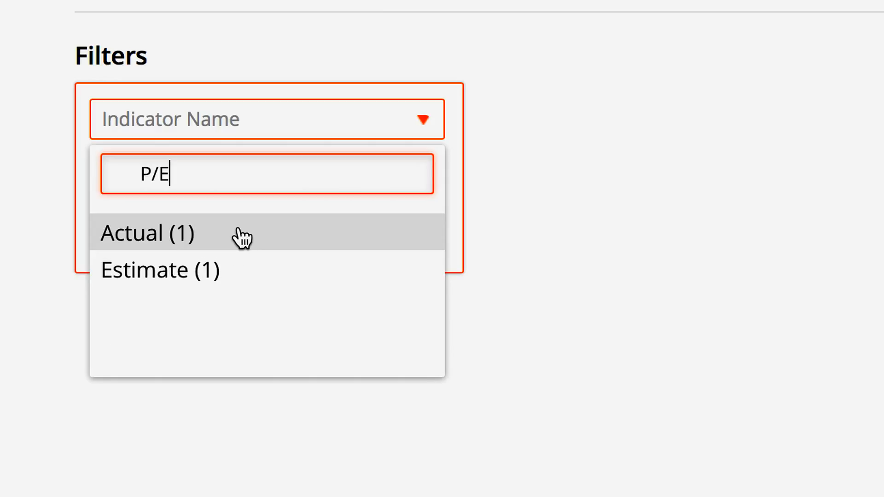
left_click(211, 281)
left_click(211, 281)
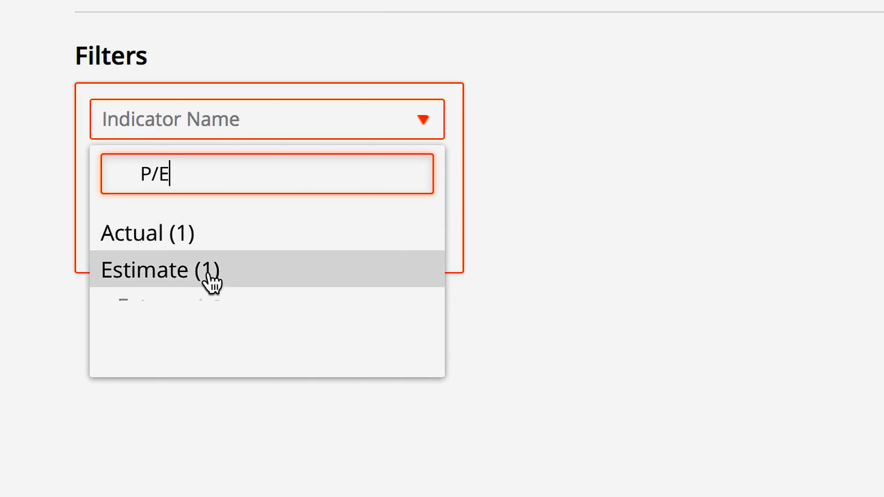
left_click(206, 235)
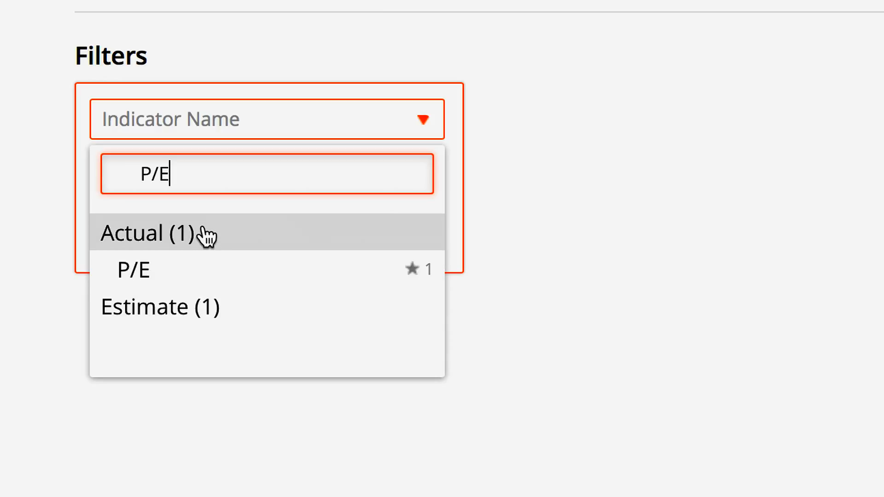
mouse_move(203, 275)
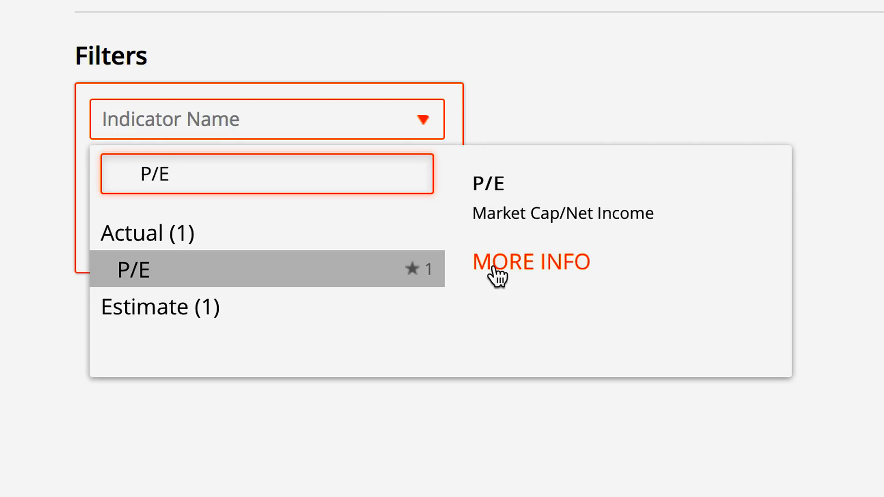
left_click(494, 267)
- Choose the actual P/E indicator, set its condition to less than or equal to 15, and apply the filter
mouse_move(263, 425)
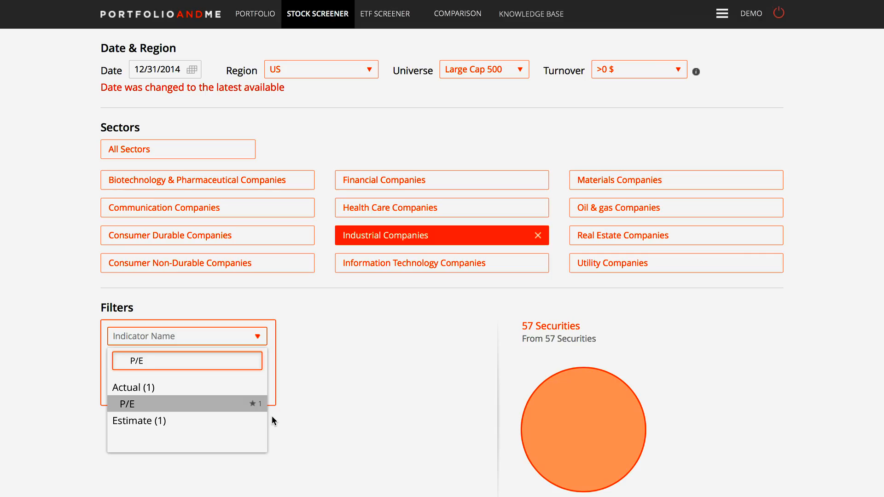
mouse_move(260, 409)
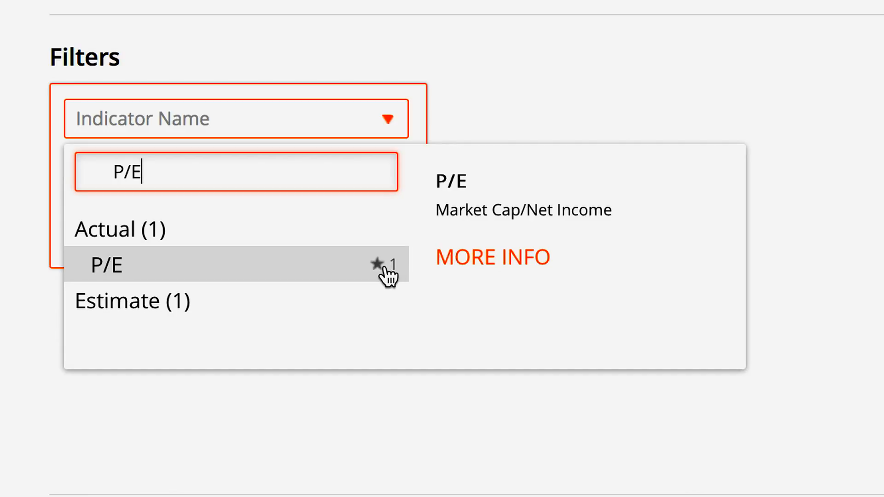
left_click(336, 277)
left_click(117, 142)
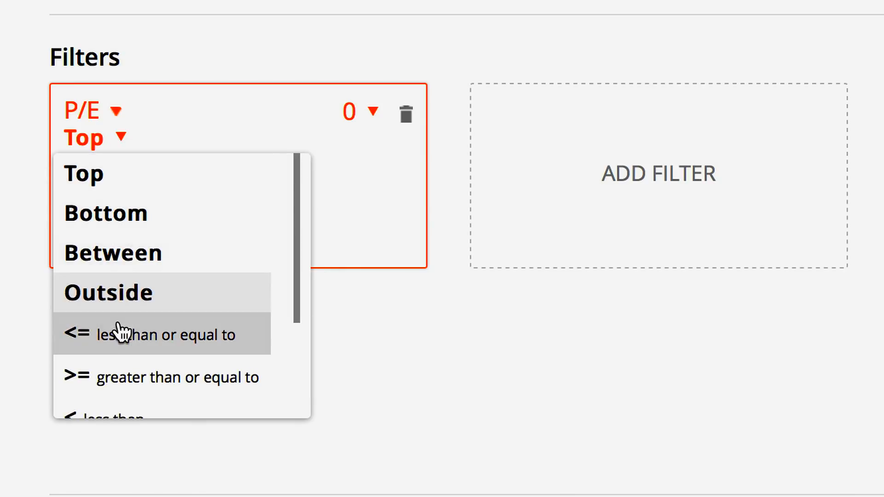
left_click(117, 335)
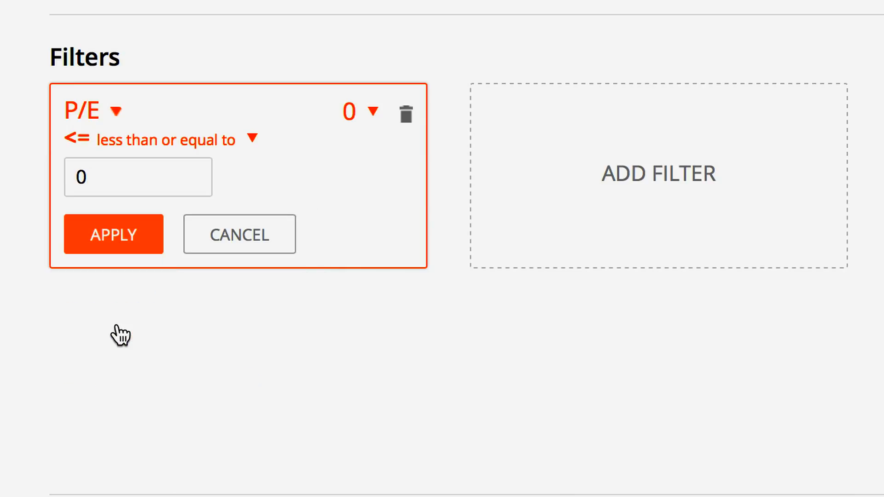
left_click(136, 170)
key("BackSpace")
type("15")
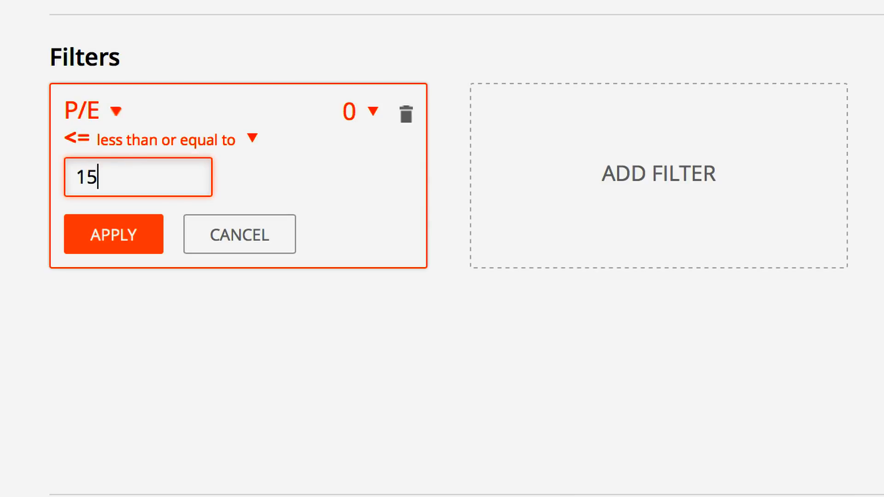
left_click(134, 232)
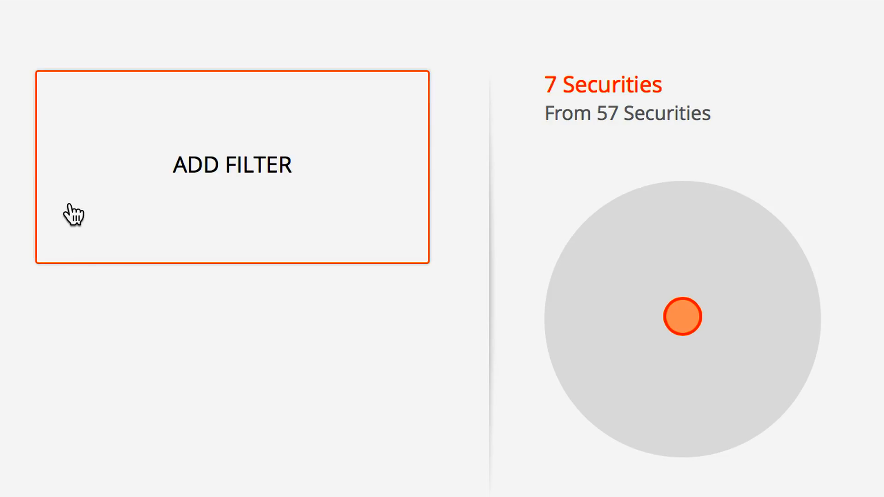
- Add a second filter using the Est Dividend Yield indicator, found by searching for "est divid"
left_click(70, 207)
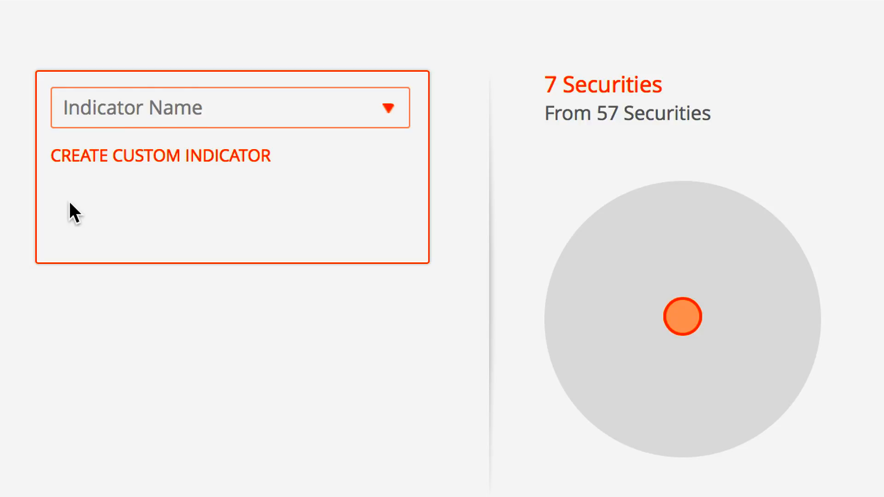
left_click(103, 113)
type("est divid")
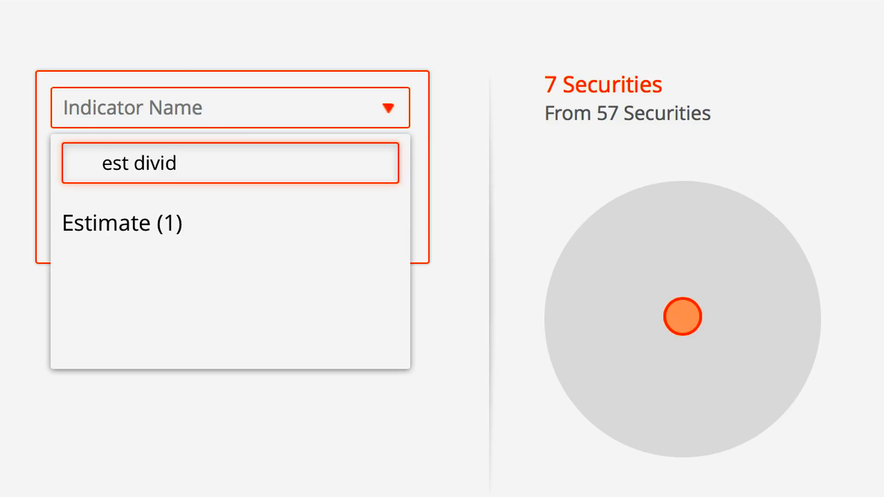
left_click(110, 235)
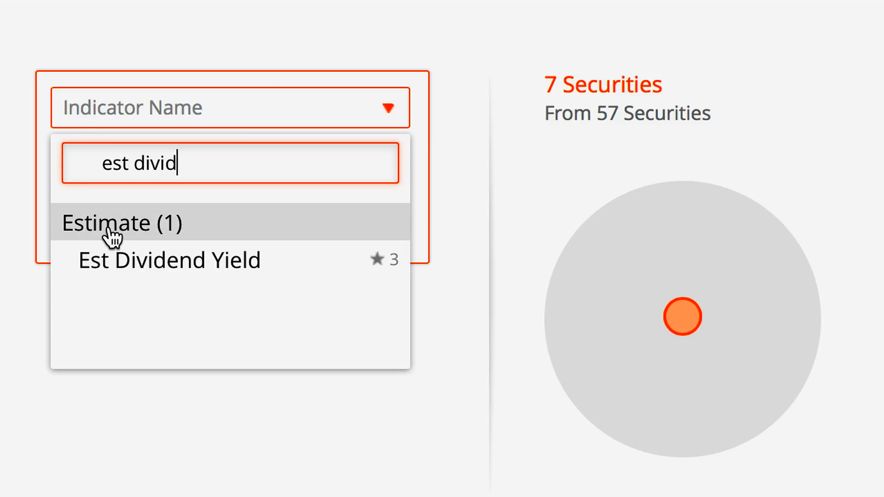
left_click(133, 261)
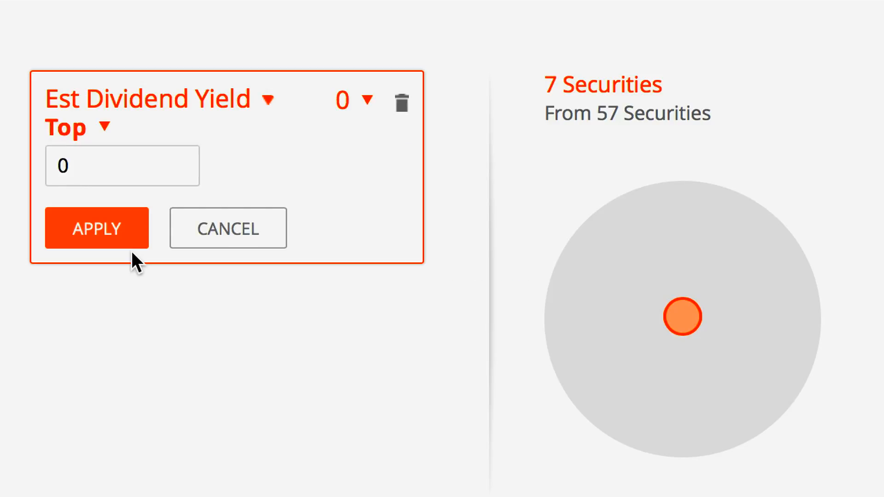
- Give the Est Dividend Yield filter priority 1, limit it to the top 5, and apply it
left_click(349, 110)
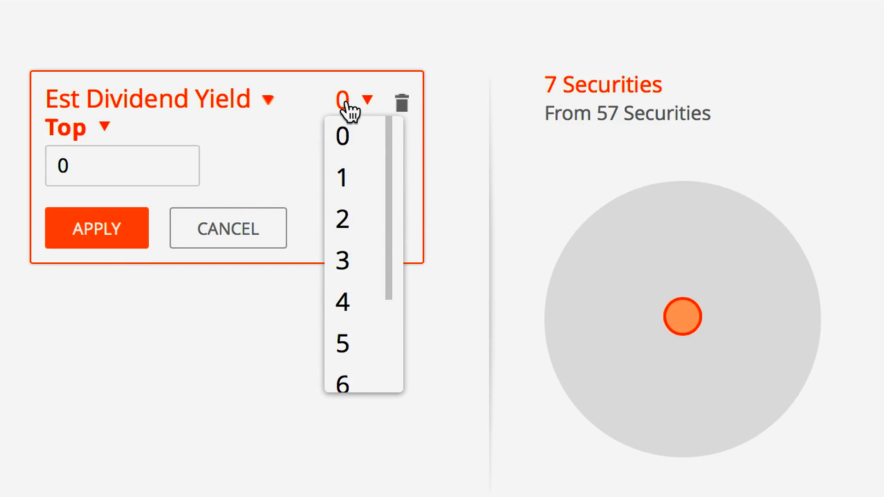
left_click(348, 184)
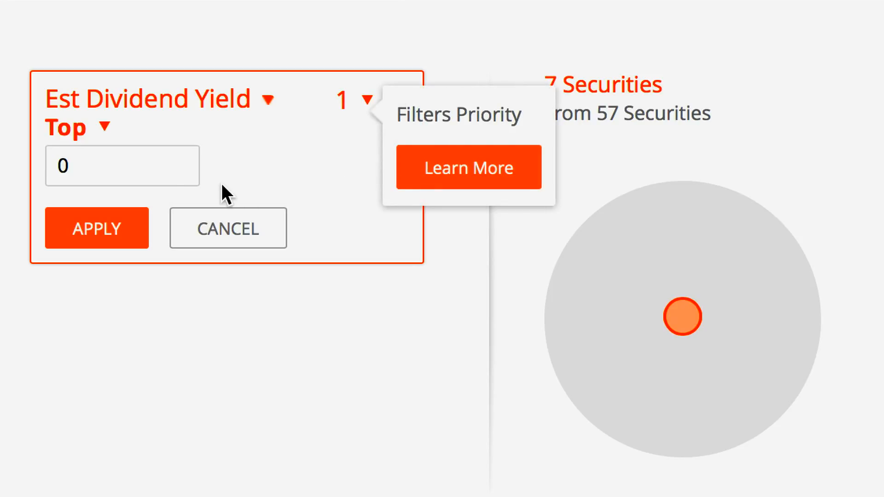
left_click(174, 179)
type("10")
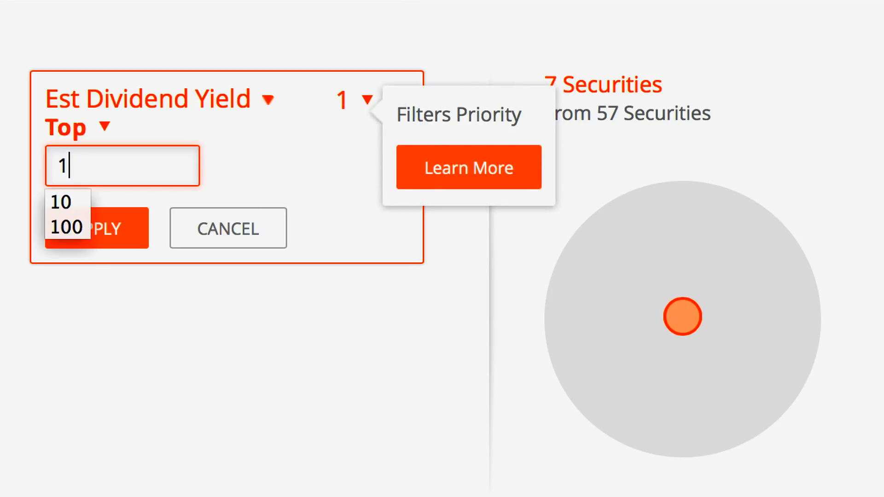
key("BackSpace")
key("BackSpace")
type("5")
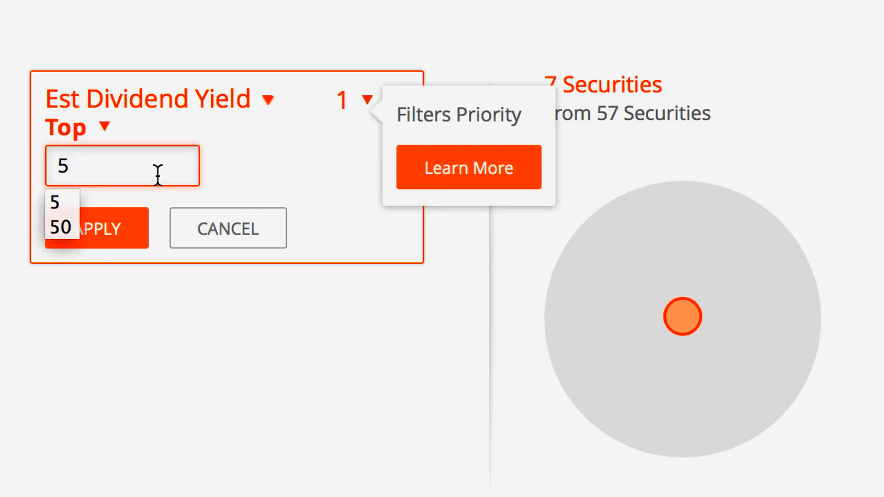
left_click(110, 247)
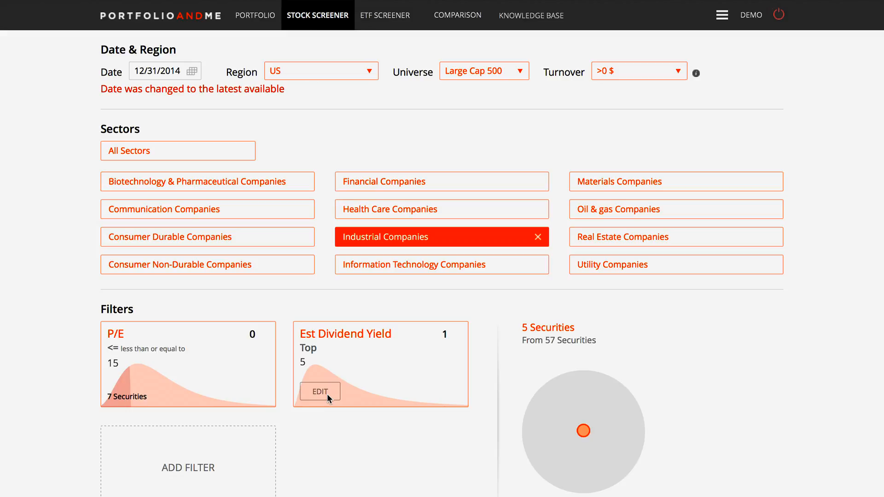
- Find the stocks matching the filters and view the company information for CAT in the results
scroll(327, 394, "down", 3)
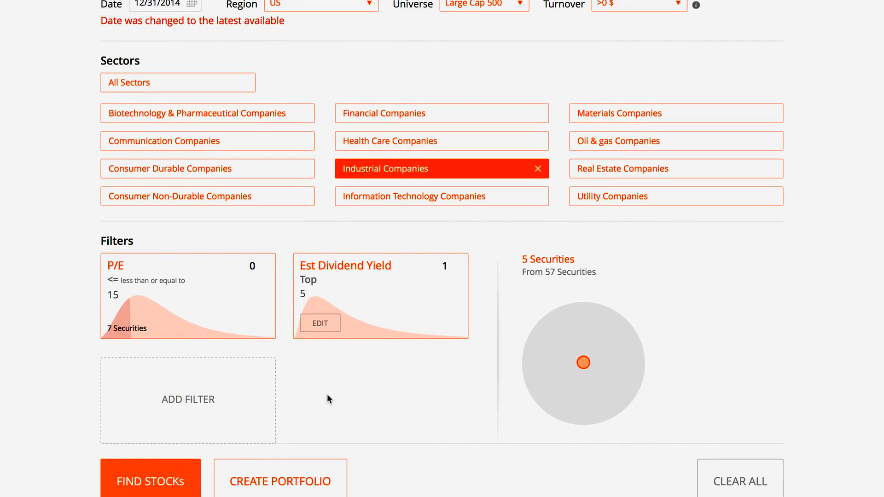
left_click(186, 469)
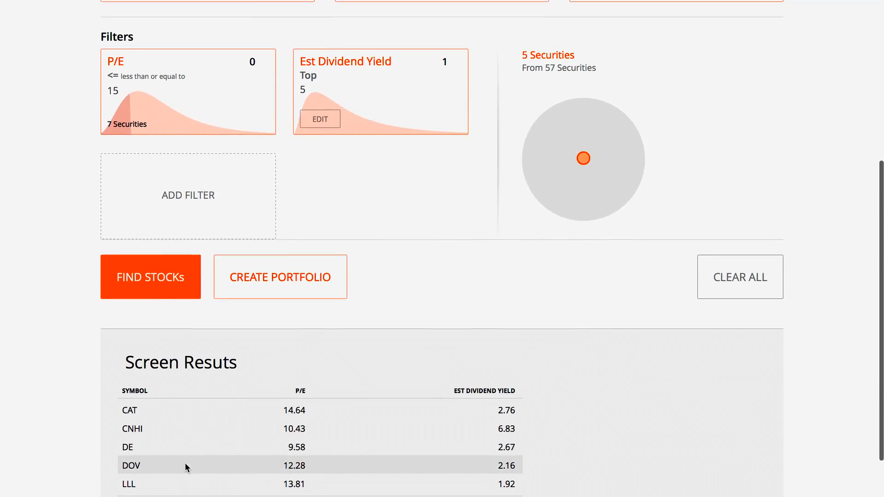
scroll(186, 464, "down", 1)
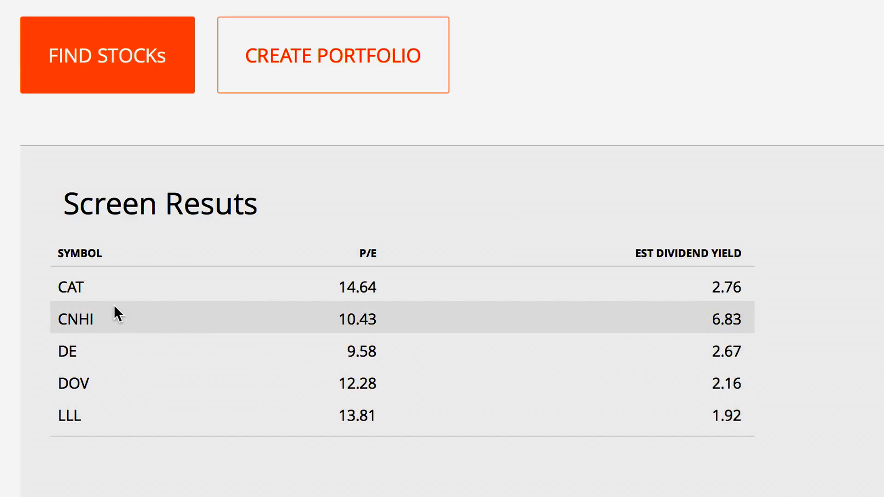
mouse_move(75, 286)
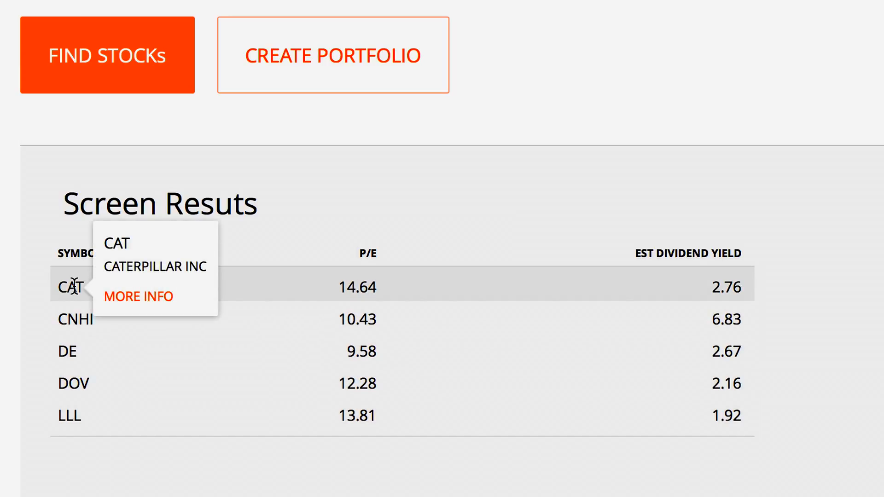
- Open the full company page for Caterpillar (CAT) and examine its profile, market info, adjusted price chart and yearly fundamentals
left_click(129, 297)
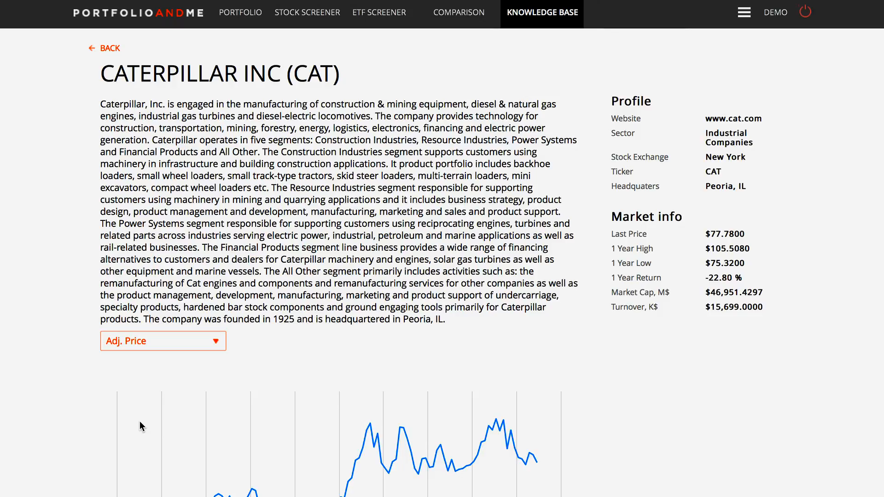
scroll(139, 421, "down", 2)
scroll(139, 420, "down", 5)
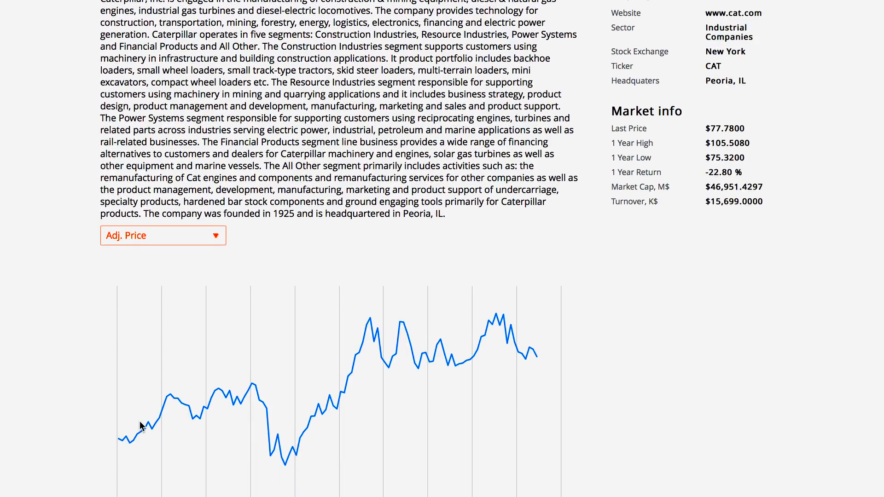
scroll(140, 422, "down", 4)
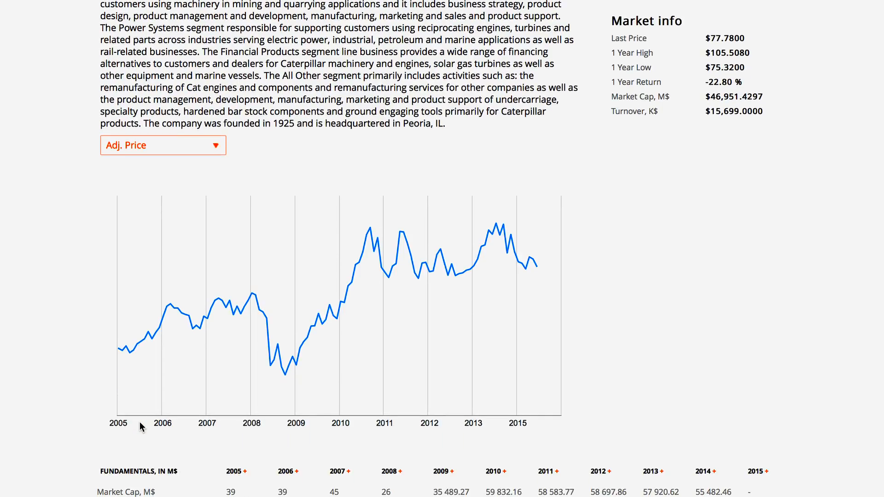
scroll(139, 422, "down", 4)
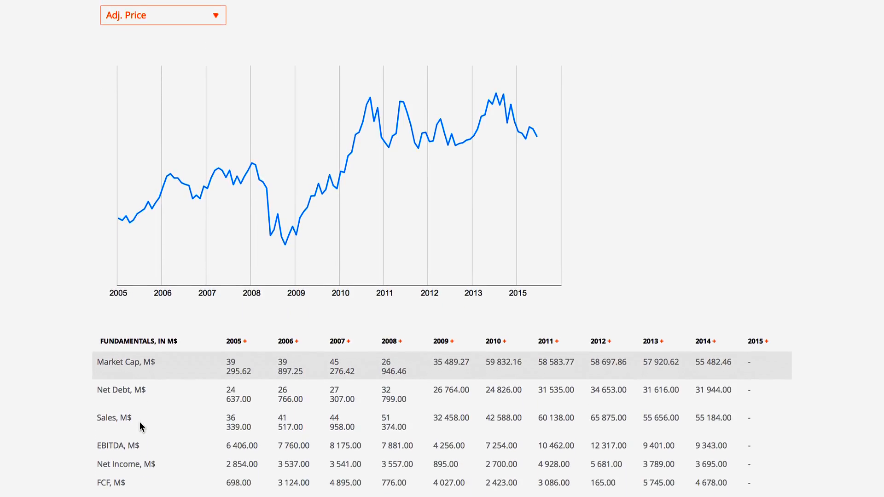
scroll(139, 421, "down", 3)
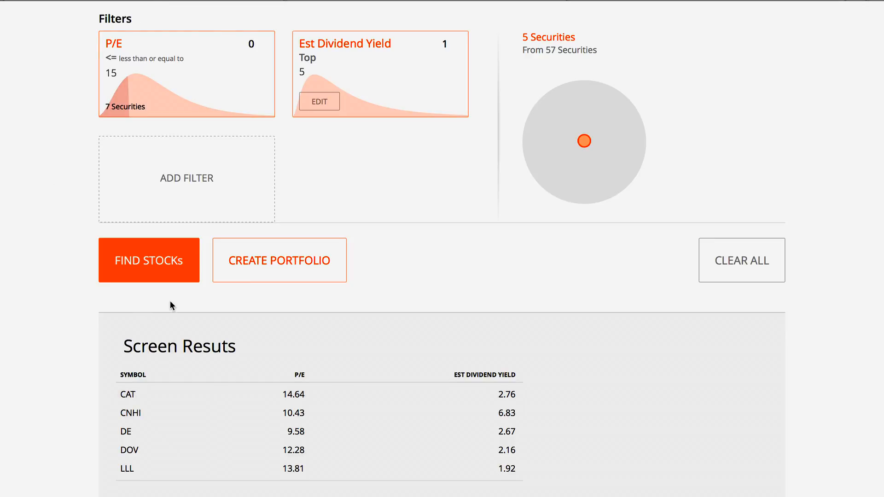
- Start a new portfolio from the screened stocks, titled portfolio1, with assets of $100 000.00
left_click(259, 274)
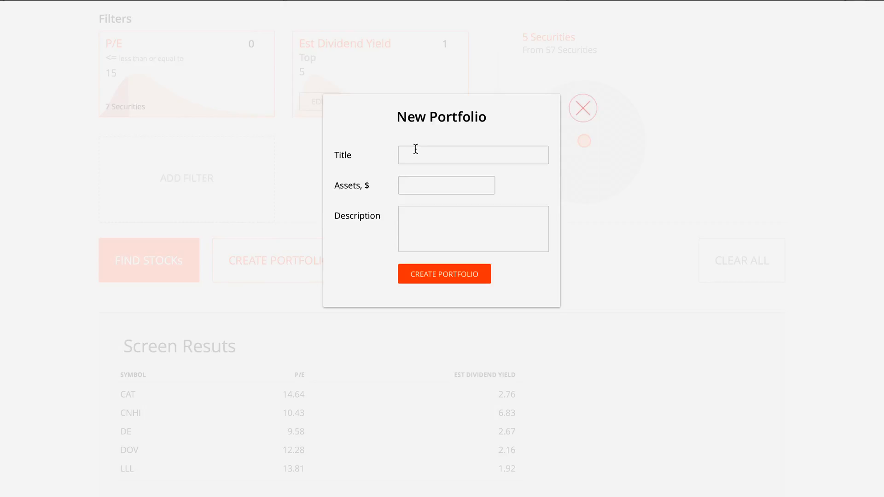
left_click(414, 153)
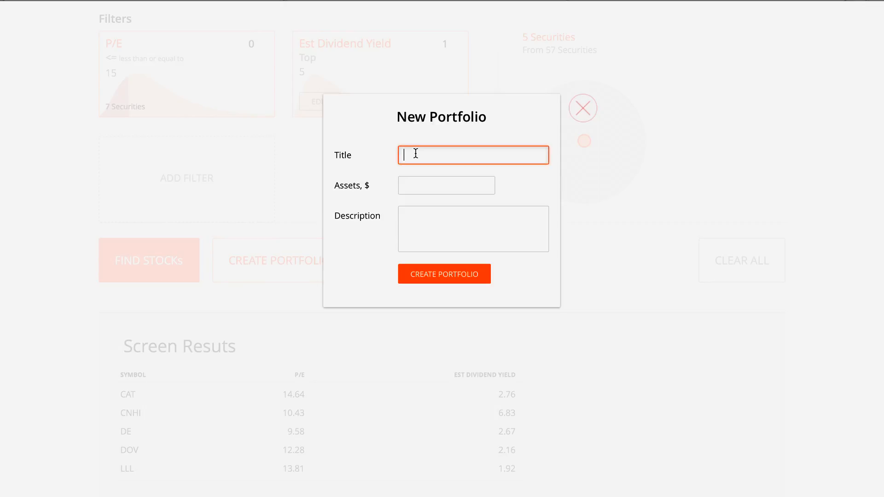
type("portfolio1")
left_click(420, 184)
type("10 000.00")
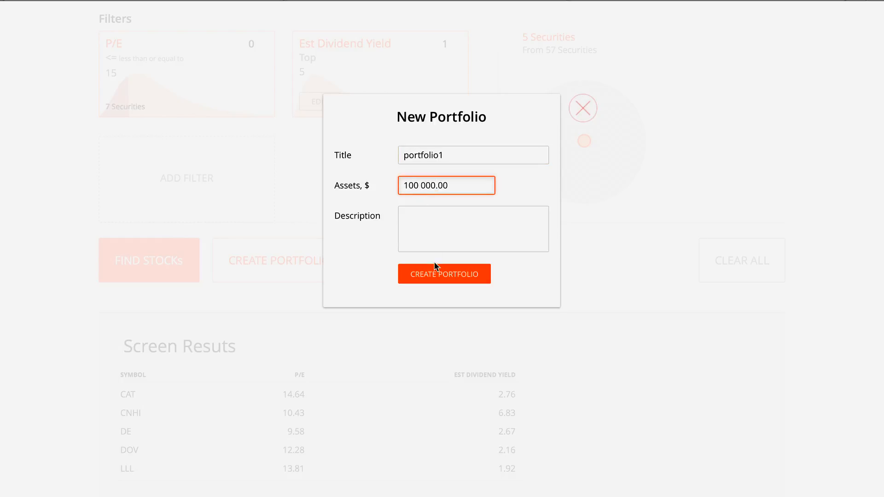